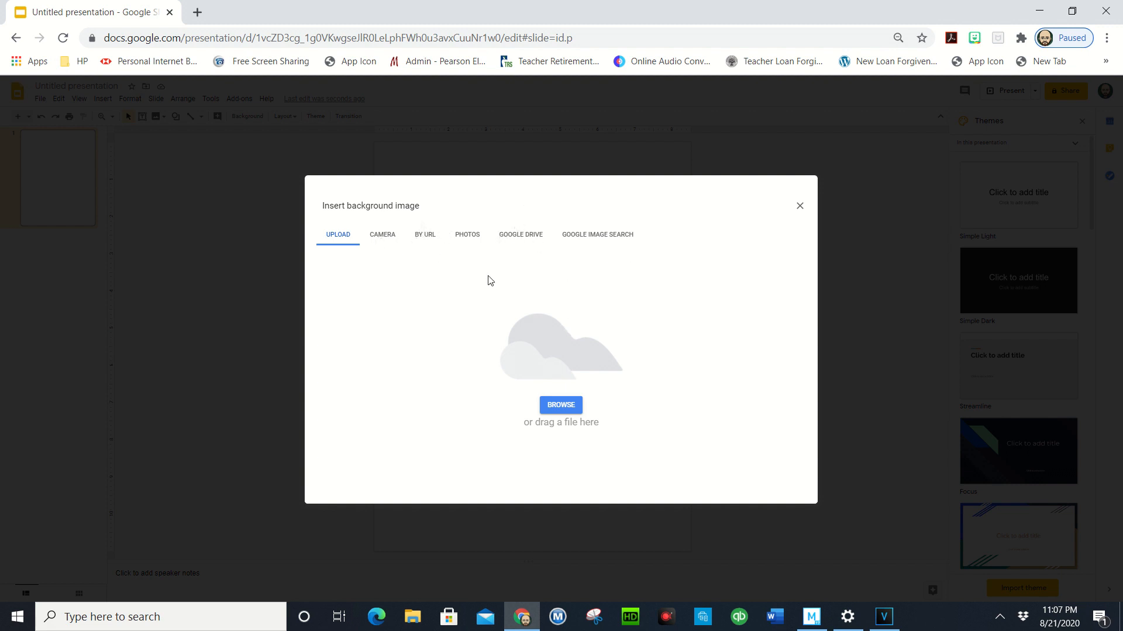
# - Upload the All About Me worksheet file as the slide background and close the themes sidebar
pyautogui.click(562, 409)
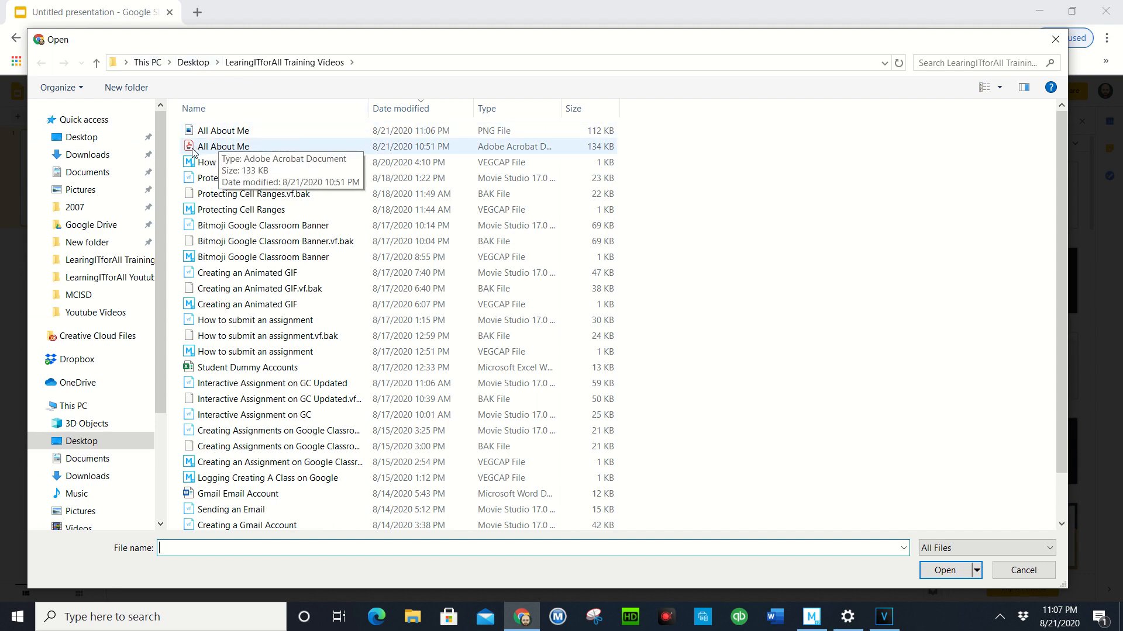
pyautogui.click(223, 146)
pyautogui.click(953, 570)
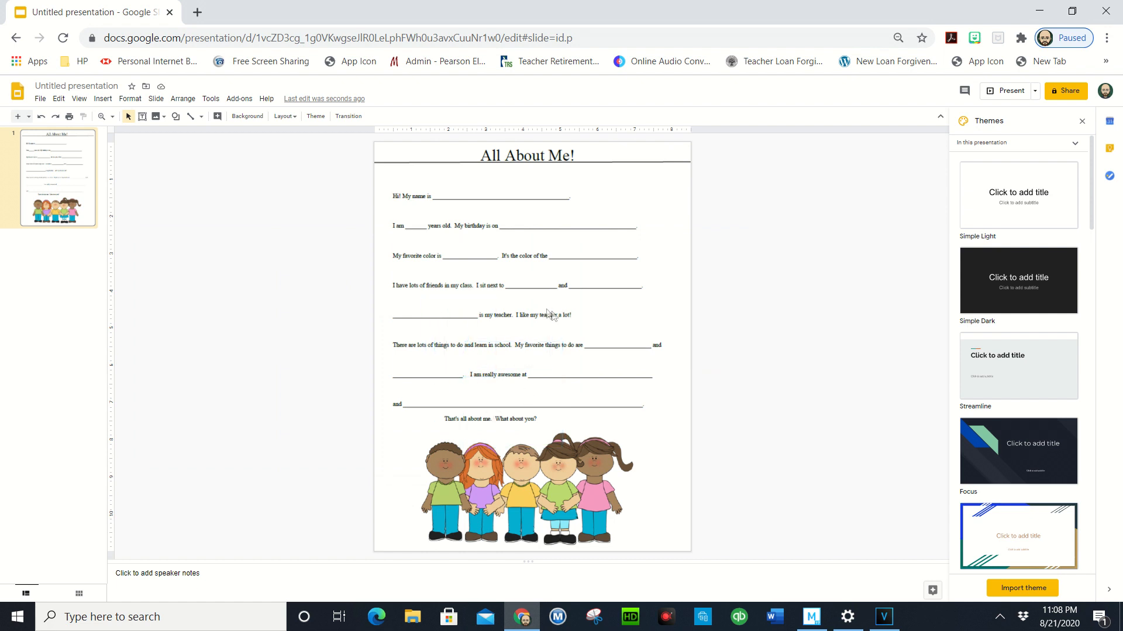
pyautogui.click(1083, 122)
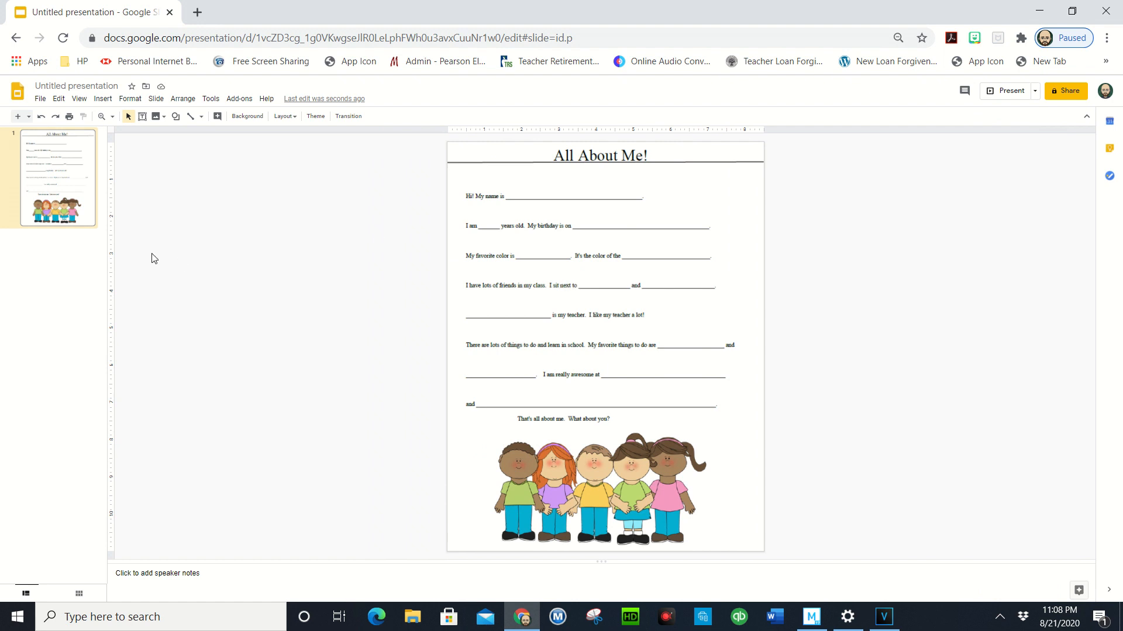
# - Add a text box reading "Type here" on the blank after "Hi! My name is"
pyautogui.click(101, 100)
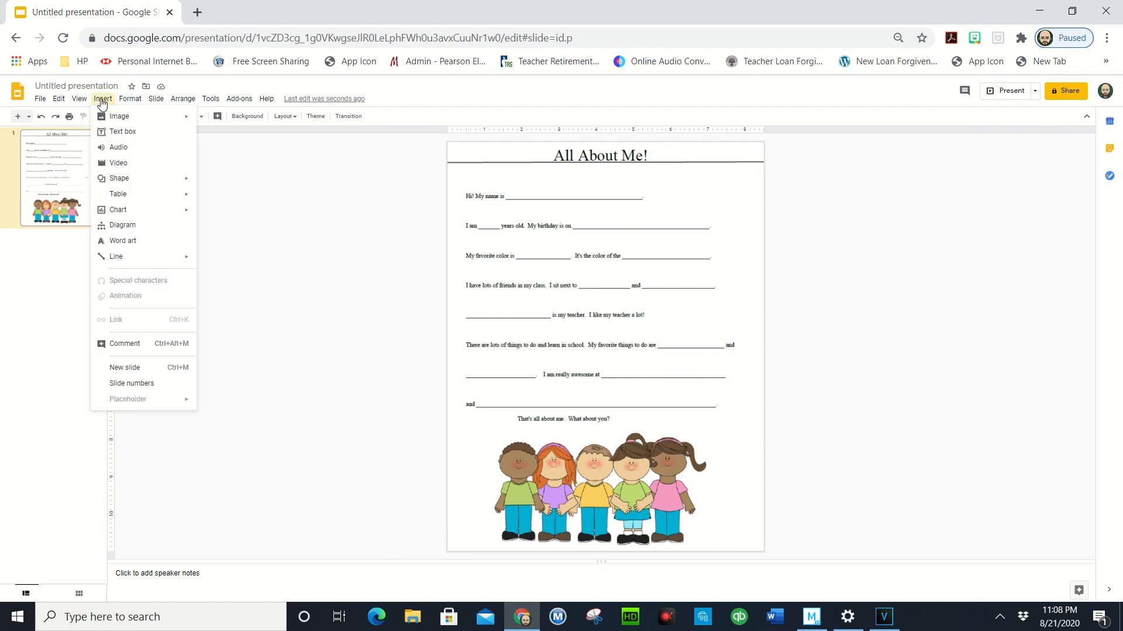
pyautogui.click(126, 132)
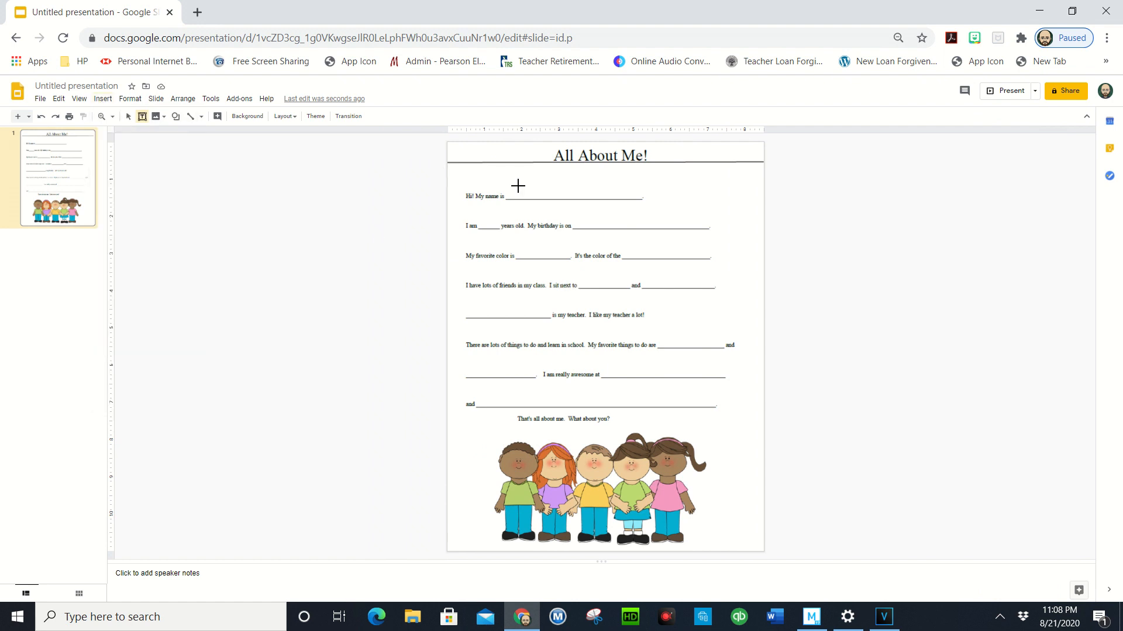
pyautogui.moveTo(509, 185); pyautogui.dragTo(639, 196)
pyautogui.write('Type here')
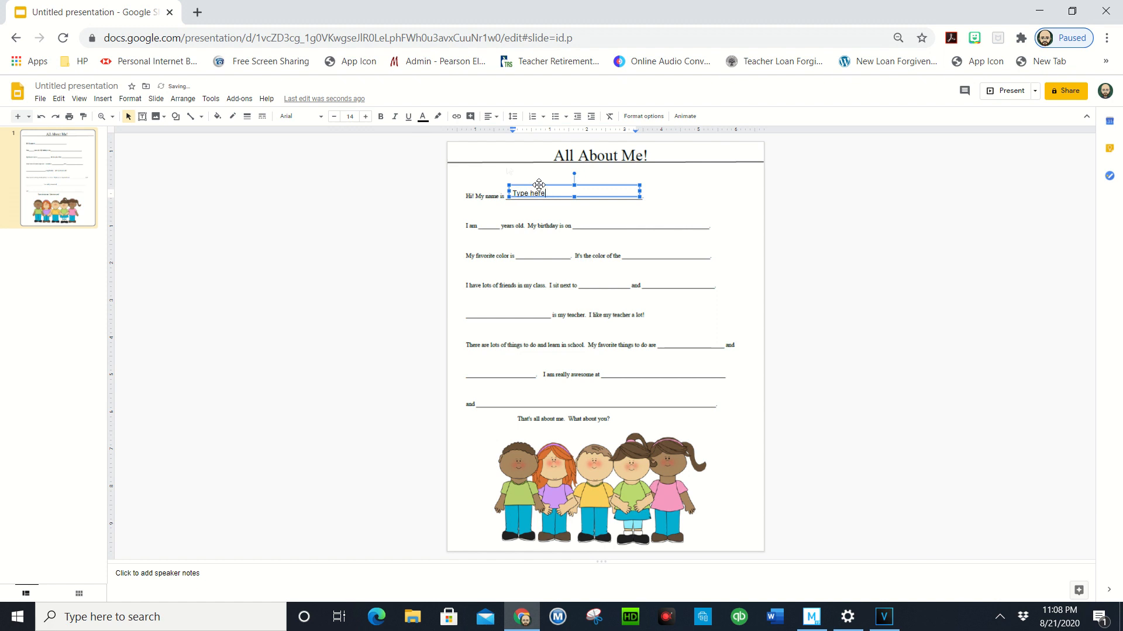
pyautogui.click(728, 216)
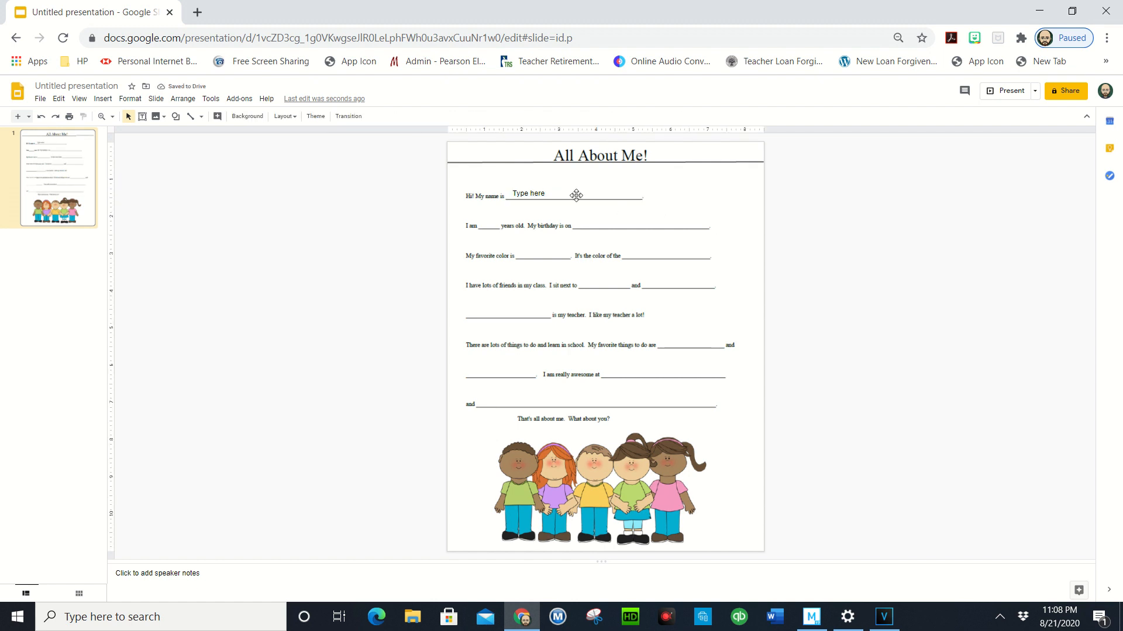
# - Copy the "Type here" text box onto the birthday blank and, narrowed to fit, onto the "It's the color of the" blank
pyautogui.click(545, 192)
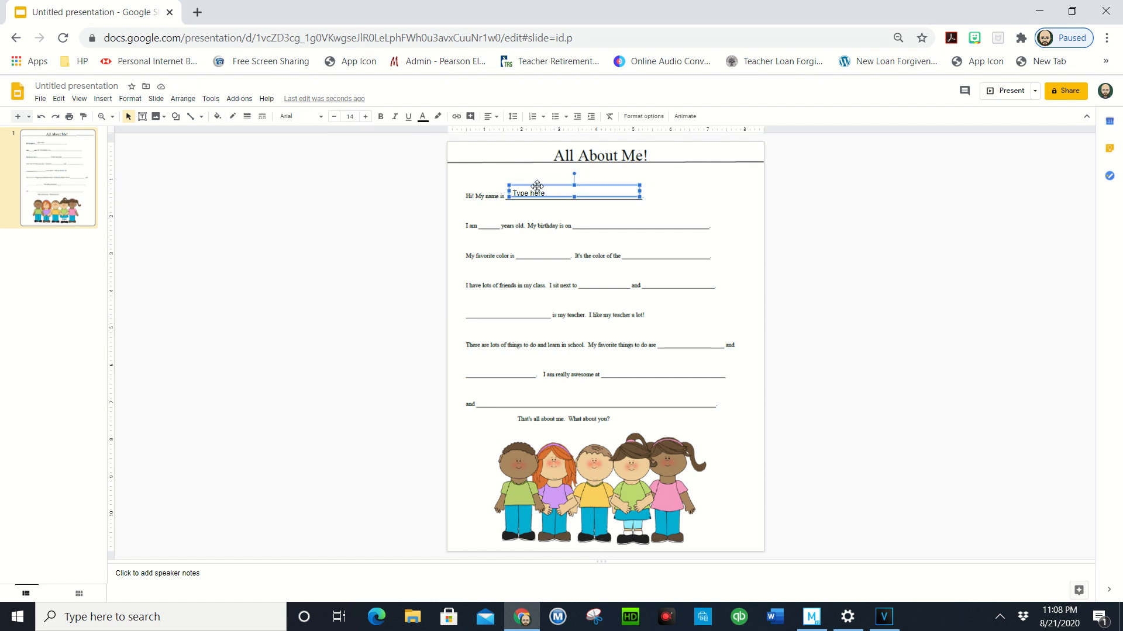
pyautogui.hotkey('ctrl', 'd')
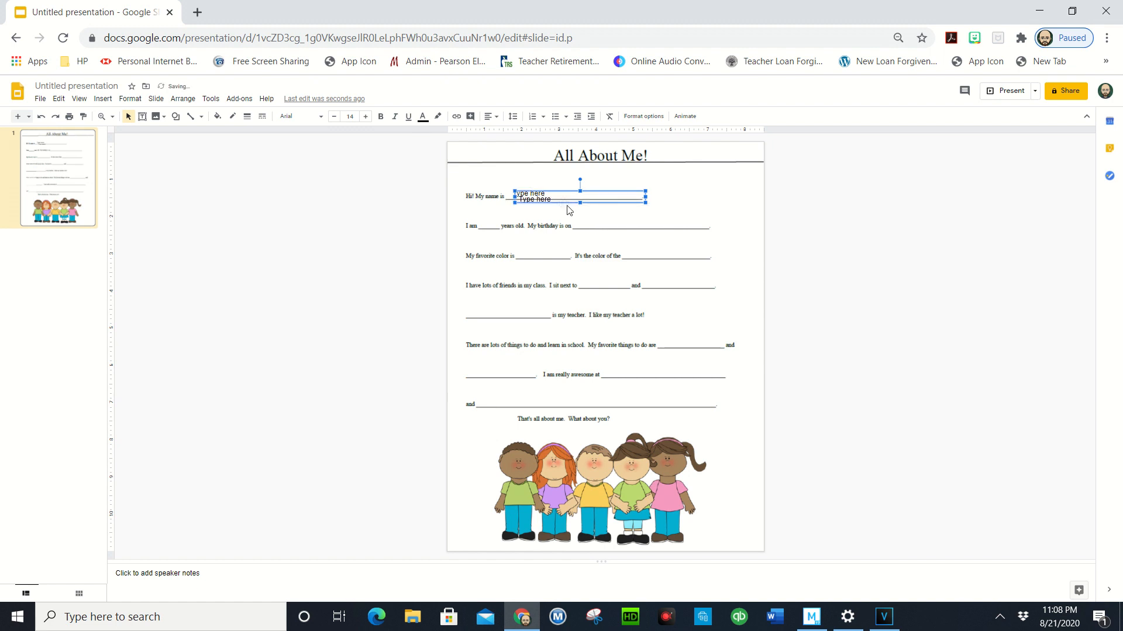
pyautogui.moveTo(625, 228); pyautogui.dragTo(635, 226)
pyautogui.hotkey('ctrl', 'v')
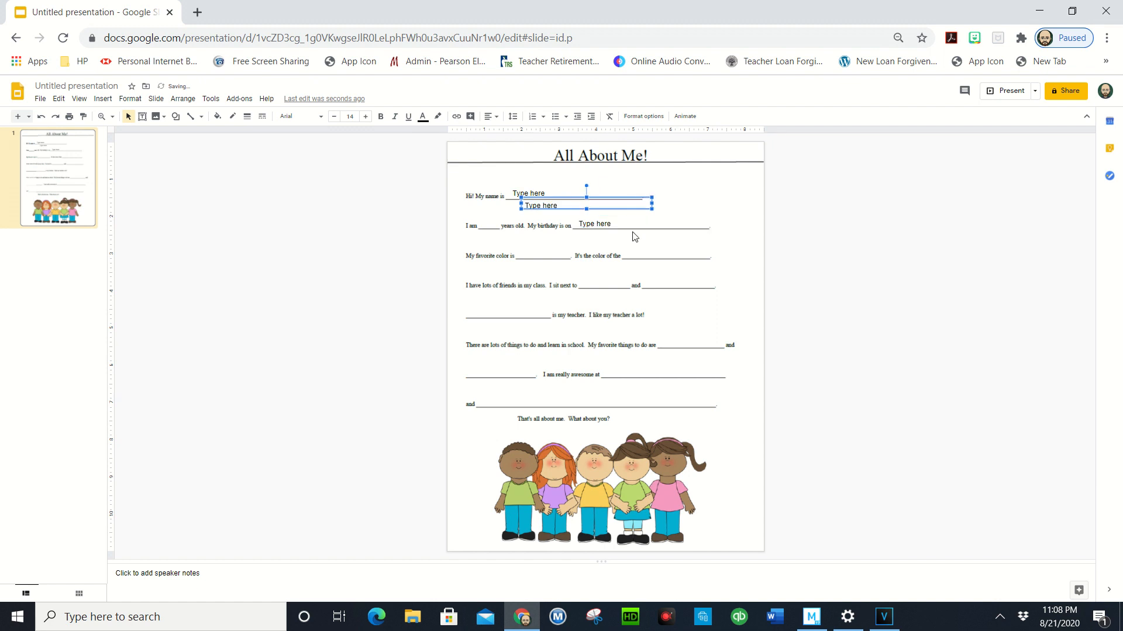
pyautogui.moveTo(612, 209); pyautogui.dragTo(716, 257)
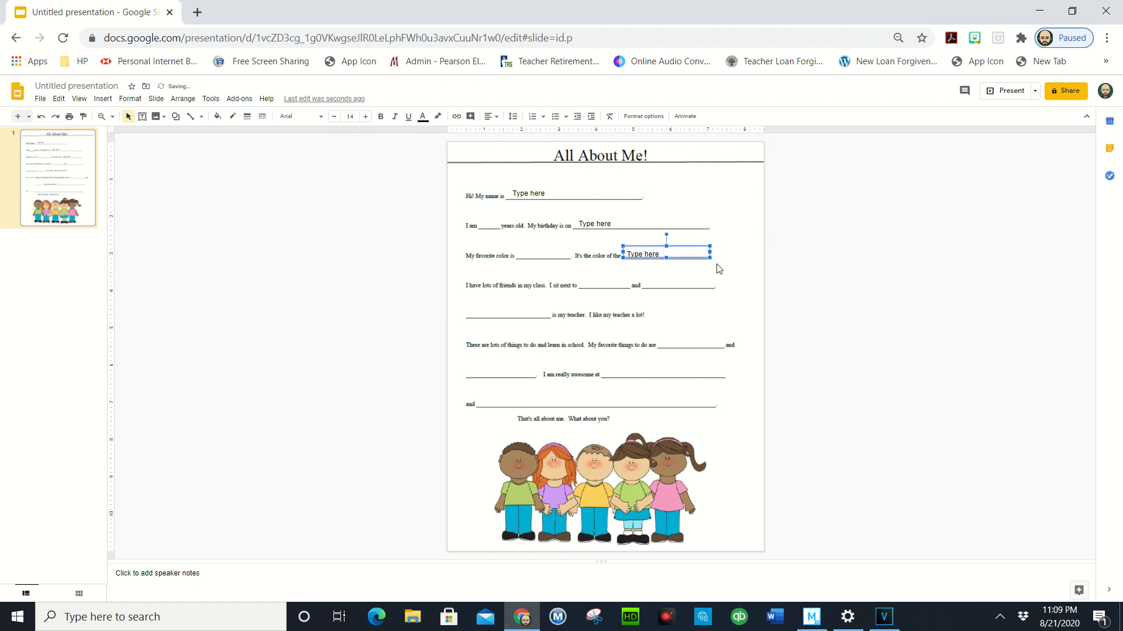
# - Place "Type here" copies on the teacher blank and on the blank before "I am really awesome at"
pyautogui.hotkey('ctrl', 'v')
pyautogui.moveTo(611, 214); pyautogui.dragTo(550, 313)
pyautogui.hotkey('ctrl', 'v')
pyautogui.moveTo(597, 216); pyautogui.dragTo(536, 371)
# - Place "Type here" copies on the "I am really awesome at" blank and, widened to fit, on the final "and" blank
pyautogui.hotkey('ctrl', 'v')
pyautogui.moveTo(632, 218); pyautogui.dragTo(698, 364)
pyautogui.moveTo(736, 370); pyautogui.dragTo(718, 371)
pyautogui.hotkey('ctrl', 'v')
pyautogui.moveTo(640, 405); pyautogui.dragTo(716, 392)
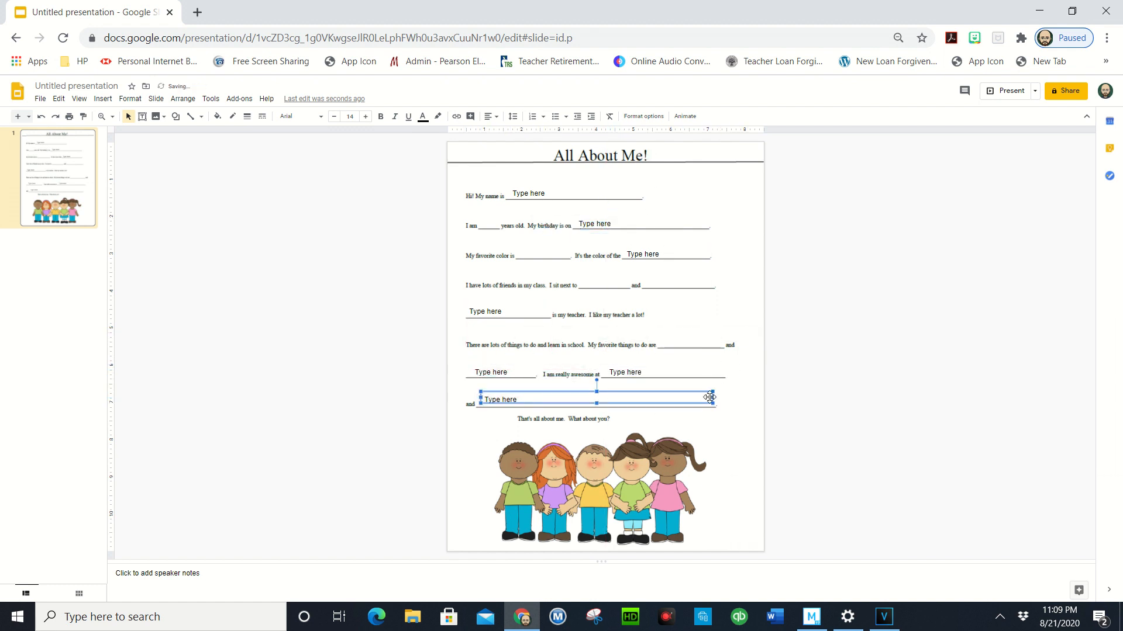
# - Place "Type here" copies on the favorite color blank and on both "I sit next to" blanks
pyautogui.hotkey('ctrl', 'v')
pyautogui.moveTo(626, 228); pyautogui.dragTo(562, 242)
pyautogui.hotkey('ctrl', 'v')
pyautogui.hotkey('ctrl', 'v')
# - Place a small text box copy on the age blank and replace its text with "#"
pyautogui.hotkey('ctrl', 'v')
pyautogui.moveTo(642, 296); pyautogui.dragTo(496, 221)
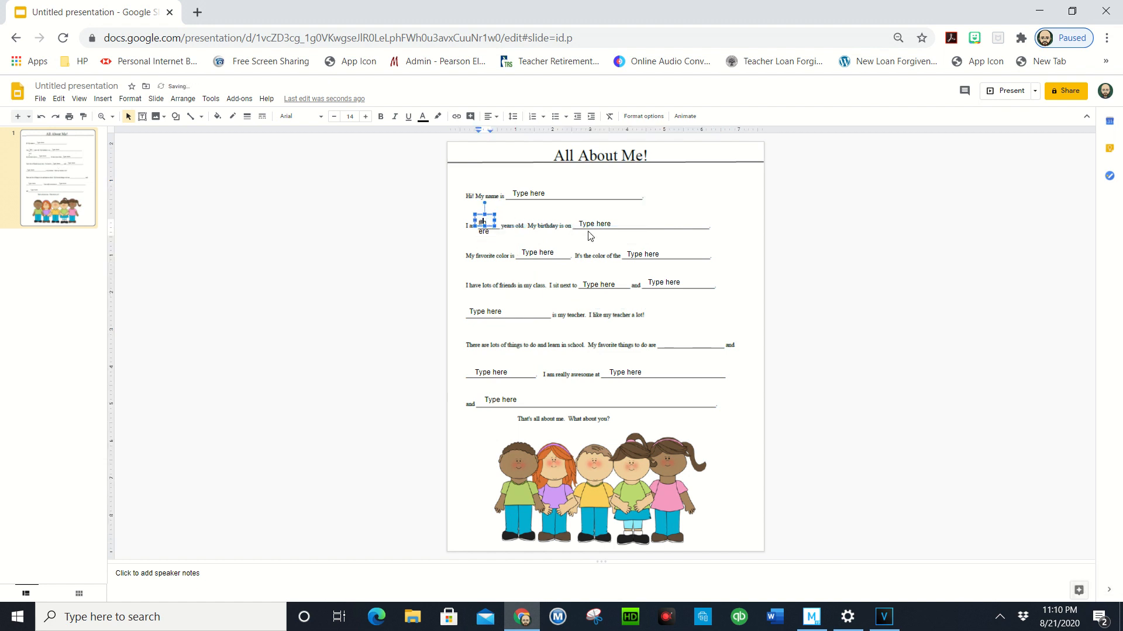
pyautogui.press('Delete')
pyautogui.press('Delete')
pyautogui.press('Delete')
pyautogui.press('Delete')
pyautogui.click(659, 331)
# - Place a "Type here" copy on the "My favorite things to do are" blank and center the "#" on the age blank
pyautogui.click(633, 374)
pyautogui.press('Escape')
pyautogui.hotkey('ctrl', 'v')
pyautogui.moveTo(649, 372); pyautogui.dragTo(724, 345)
pyautogui.click(594, 391)
pyautogui.click(844, 426)
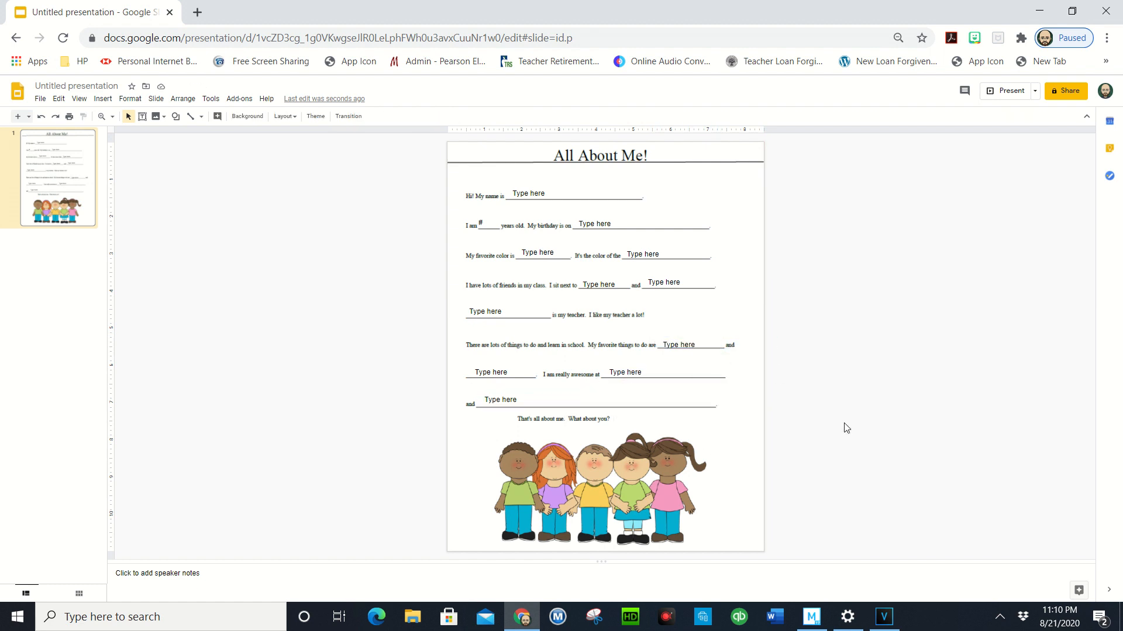
pyautogui.click(481, 222)
pyautogui.click(849, 260)
# - Rename the presentation as All About Me
pyautogui.click(87, 86)
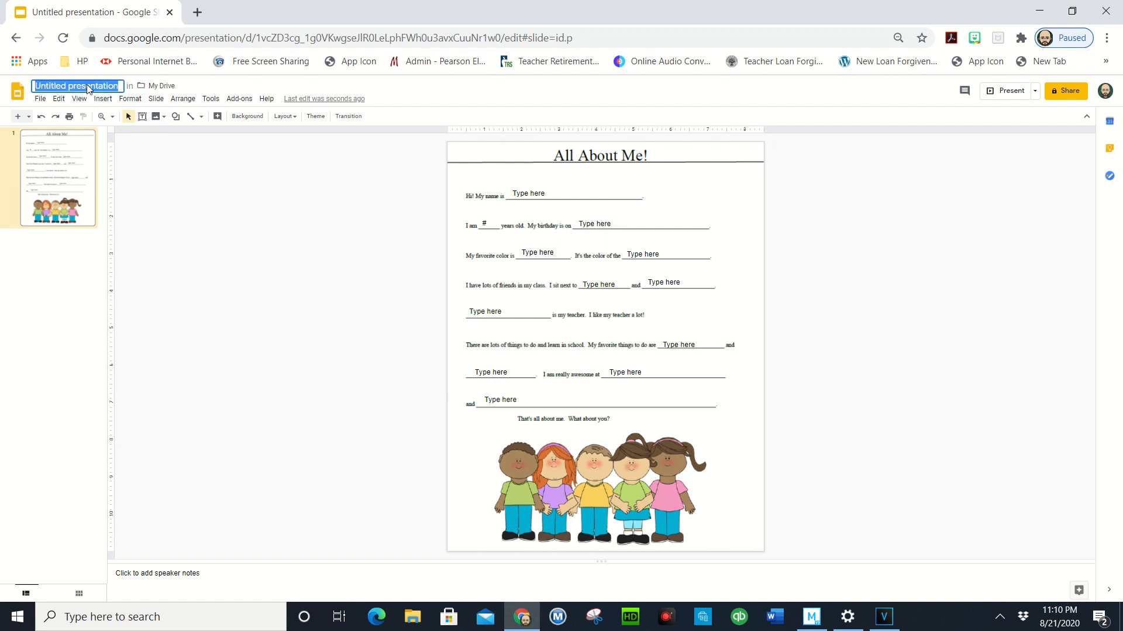
pyautogui.write('Al')
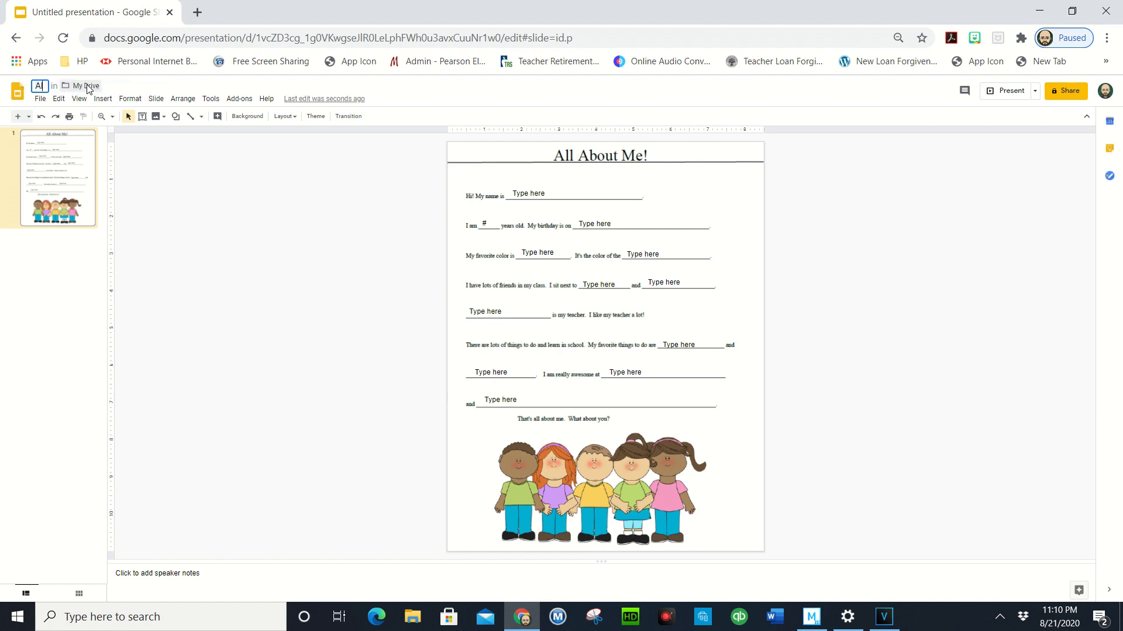
pyautogui.write('l About M')
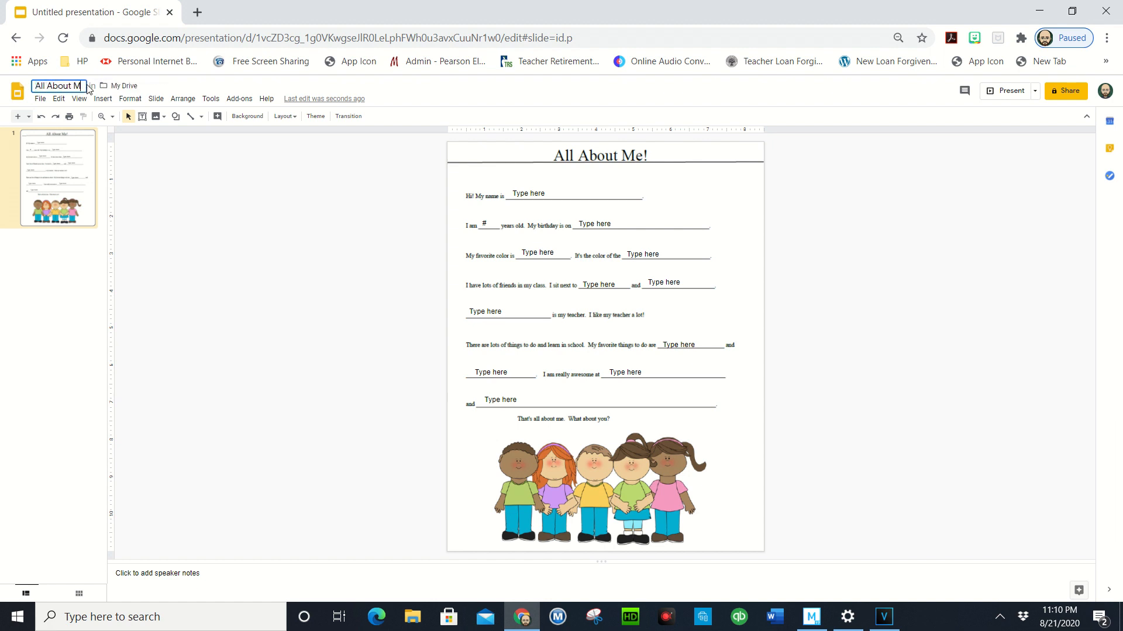
pyautogui.write('e!')
pyautogui.click(266, 214)
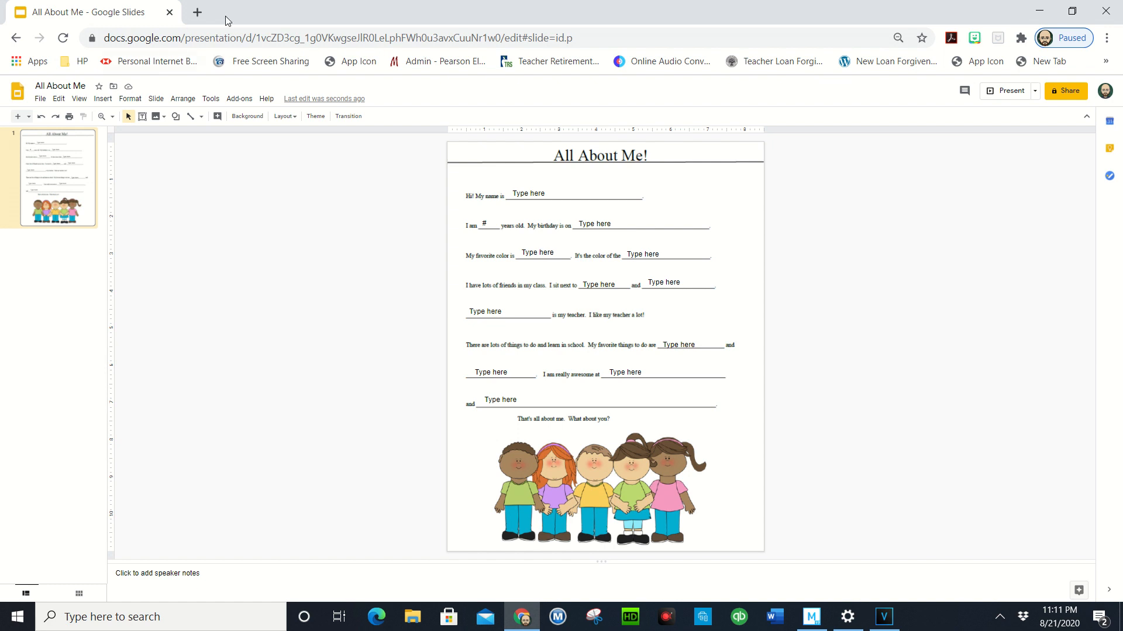
# - Open classroom.google.com in a new browser tab and enter the Math 101 class
pyautogui.click(197, 14)
pyautogui.write('gl')
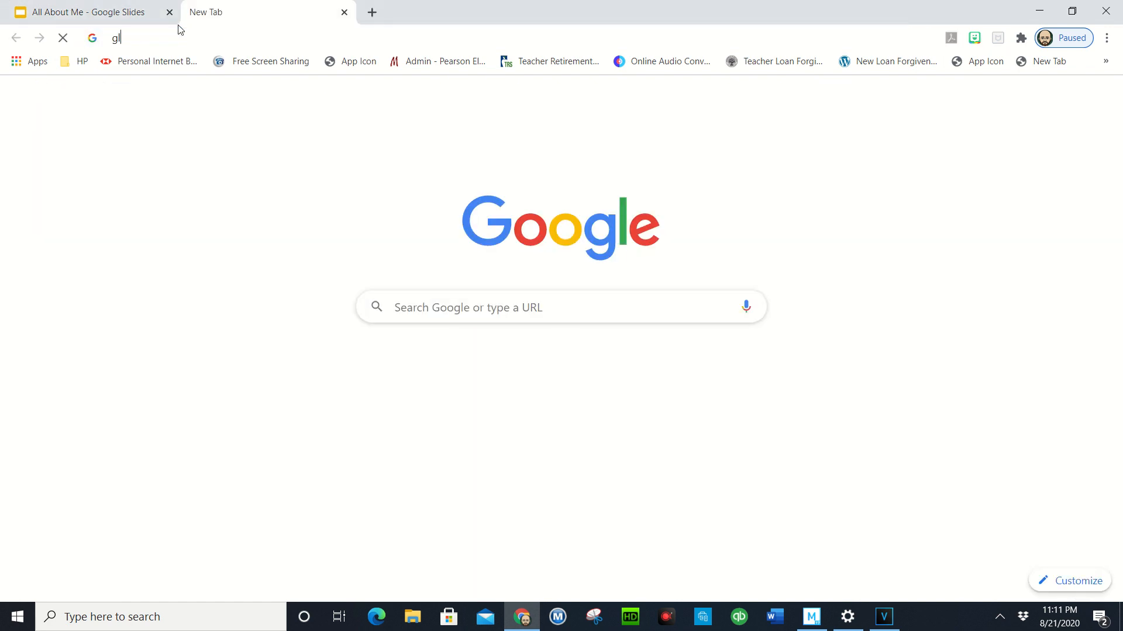
pyautogui.press('BackSpace')
pyautogui.press('BackSpace')
pyautogui.write('classroom.google.com')
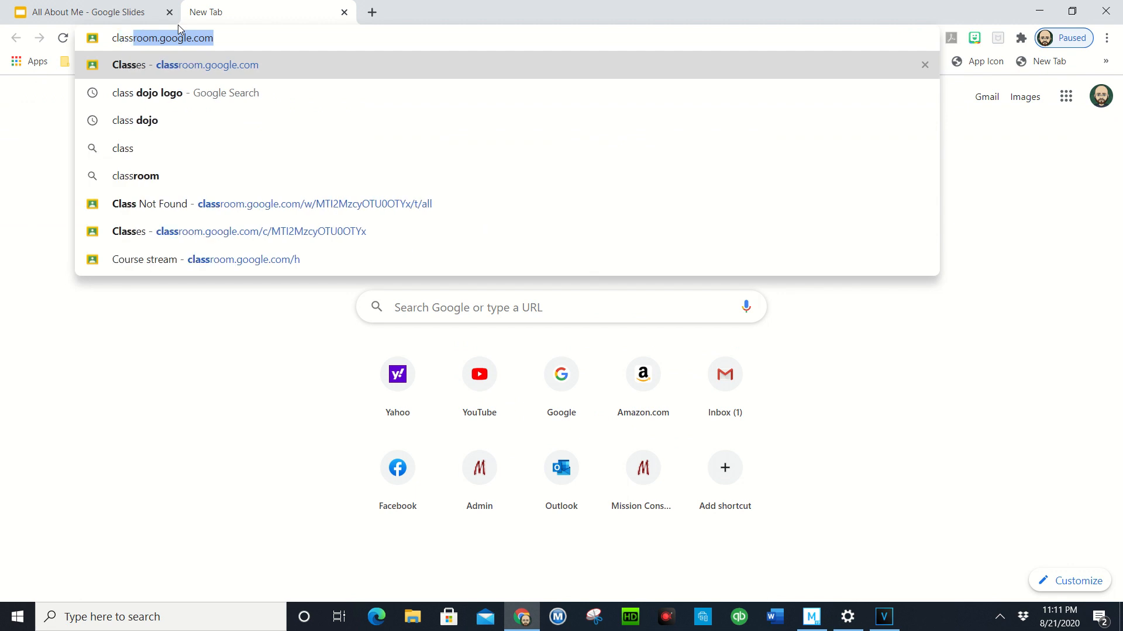
pyautogui.press('Return')
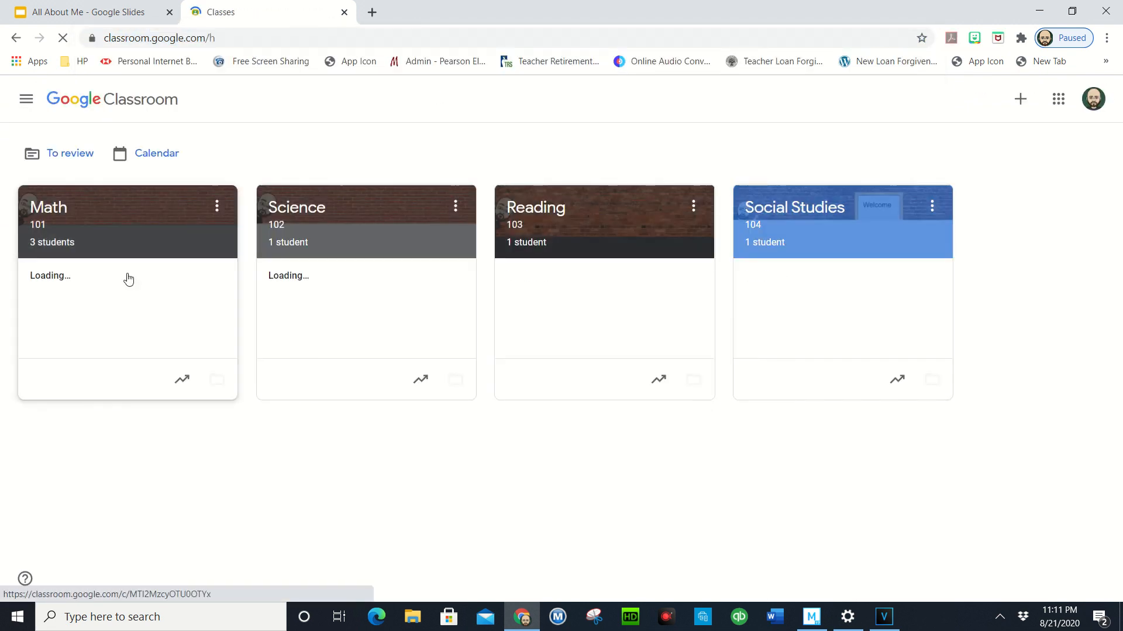
pyautogui.click(85, 218)
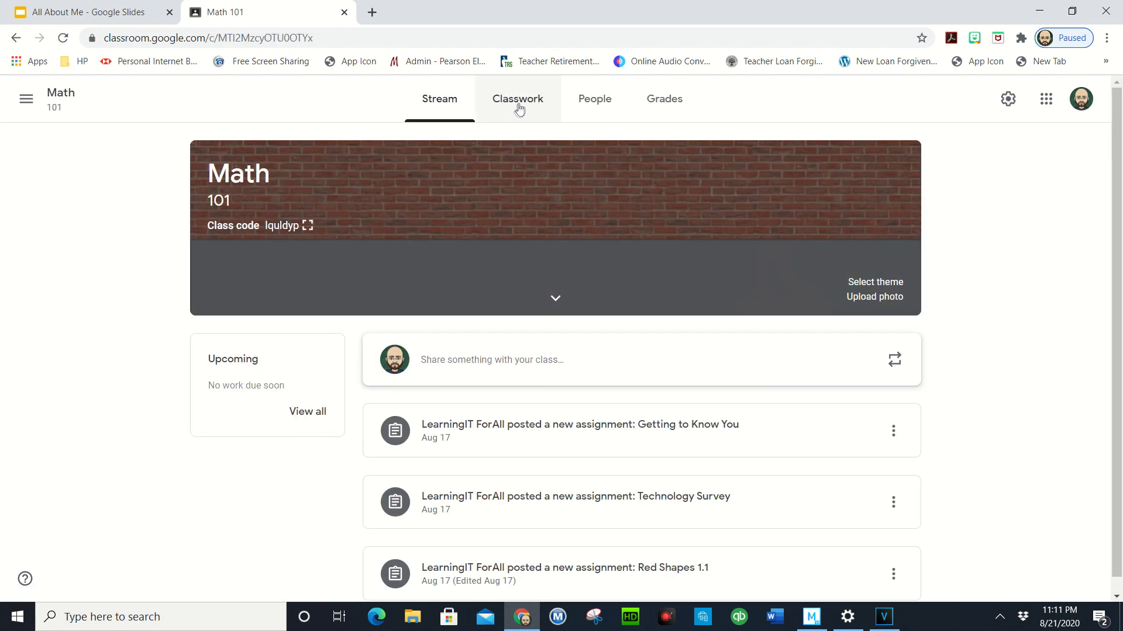
# - Start a new assignment in the Math 101 classwork
pyautogui.click(517, 109)
pyautogui.click(342, 156)
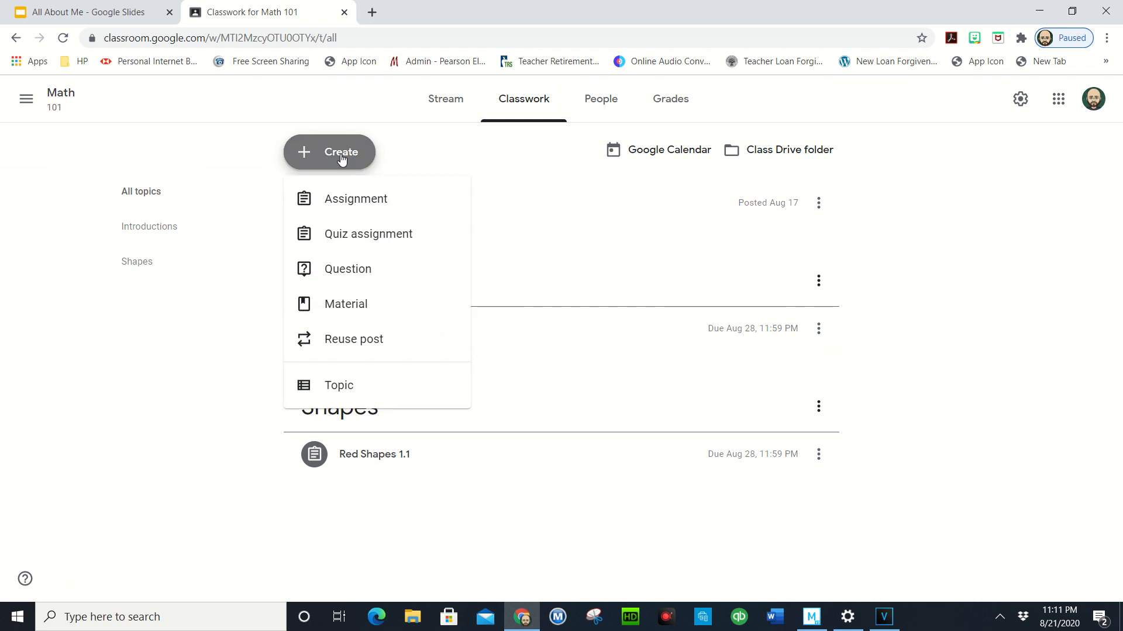
pyautogui.click(357, 199)
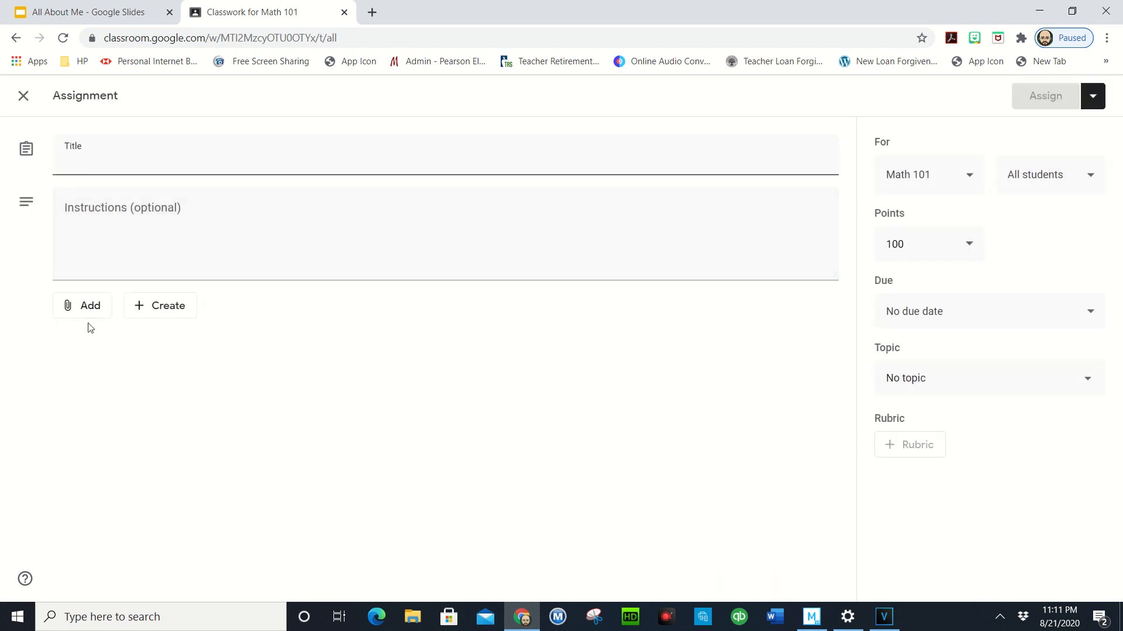
# - Attach the All About Me presentation from Google Drive and set it to make a copy for each student
pyautogui.click(90, 313)
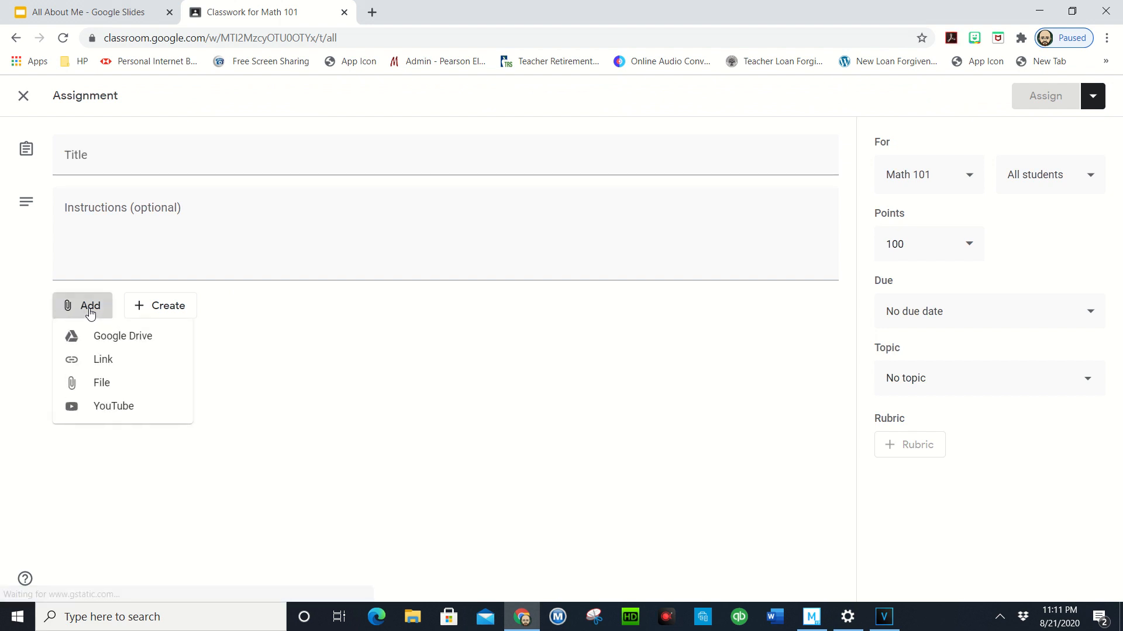
pyautogui.click(105, 341)
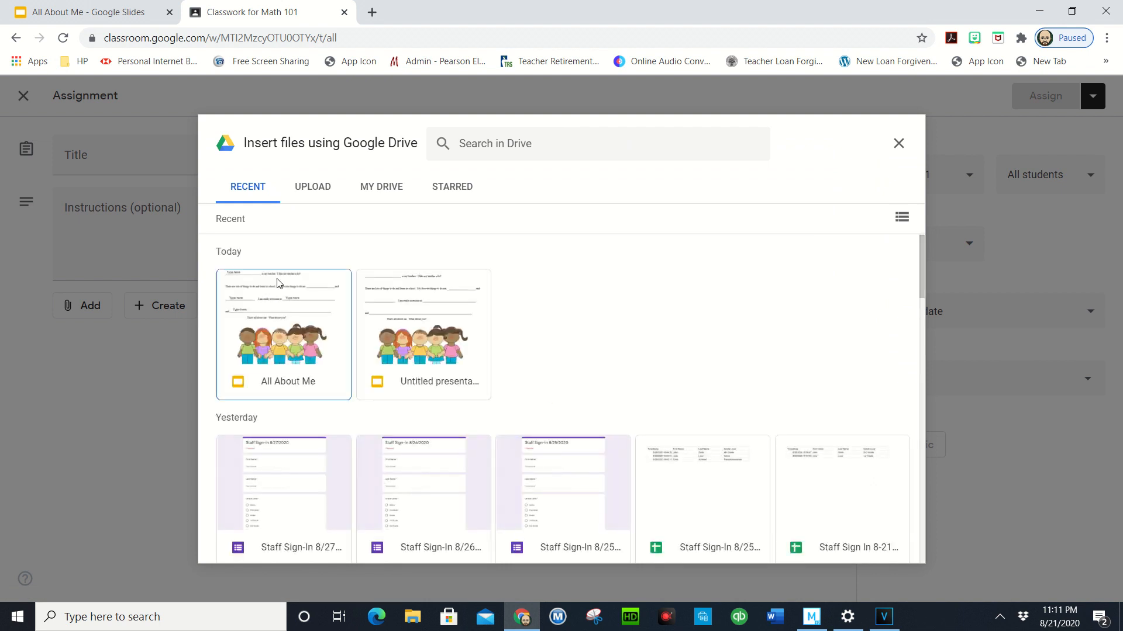
pyautogui.click(280, 321)
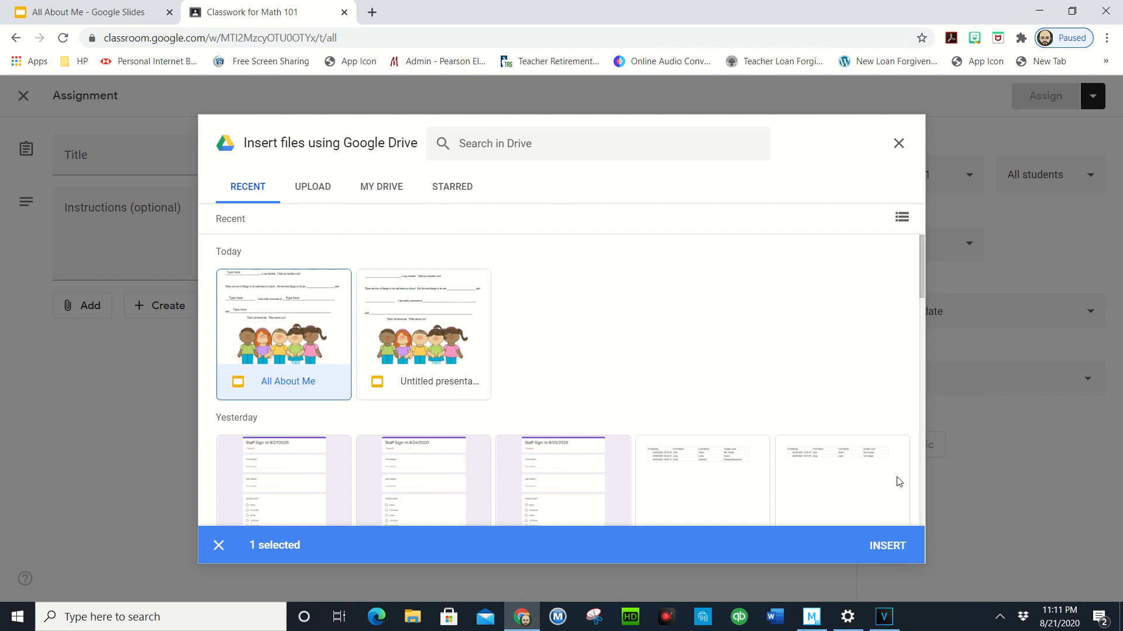
pyautogui.click(903, 553)
pyautogui.click(672, 366)
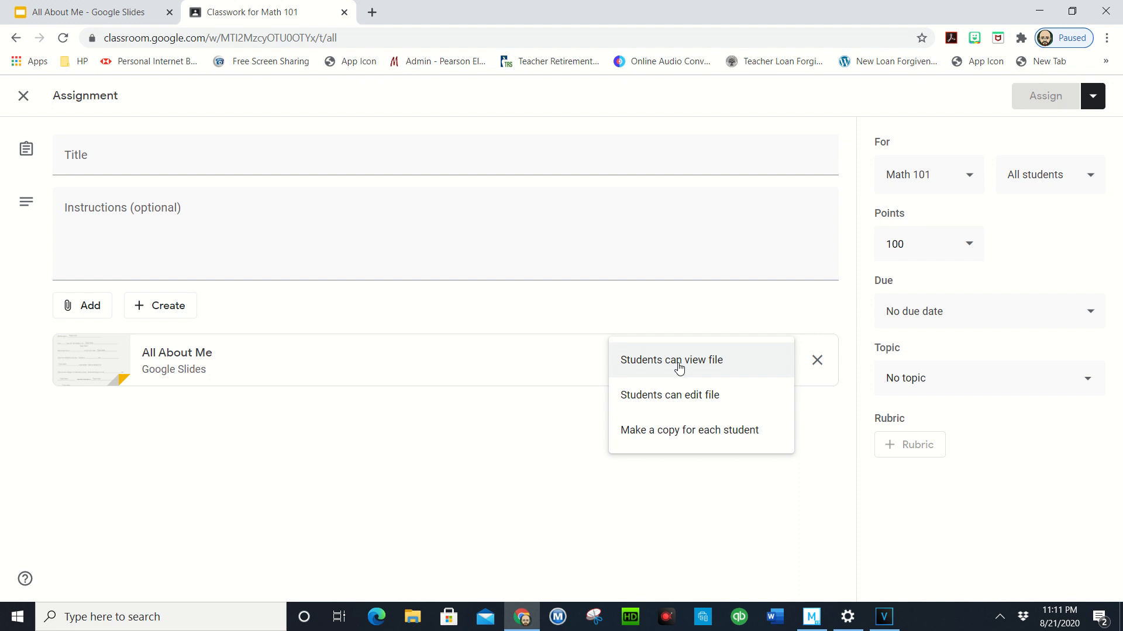
pyautogui.click(678, 436)
# - Title the assignment "All About Me" and add the instructions "Please fill out this sheet titled All About Me."
pyautogui.click(172, 152)
pyautogui.write('All About Me')
pyautogui.click(87, 208)
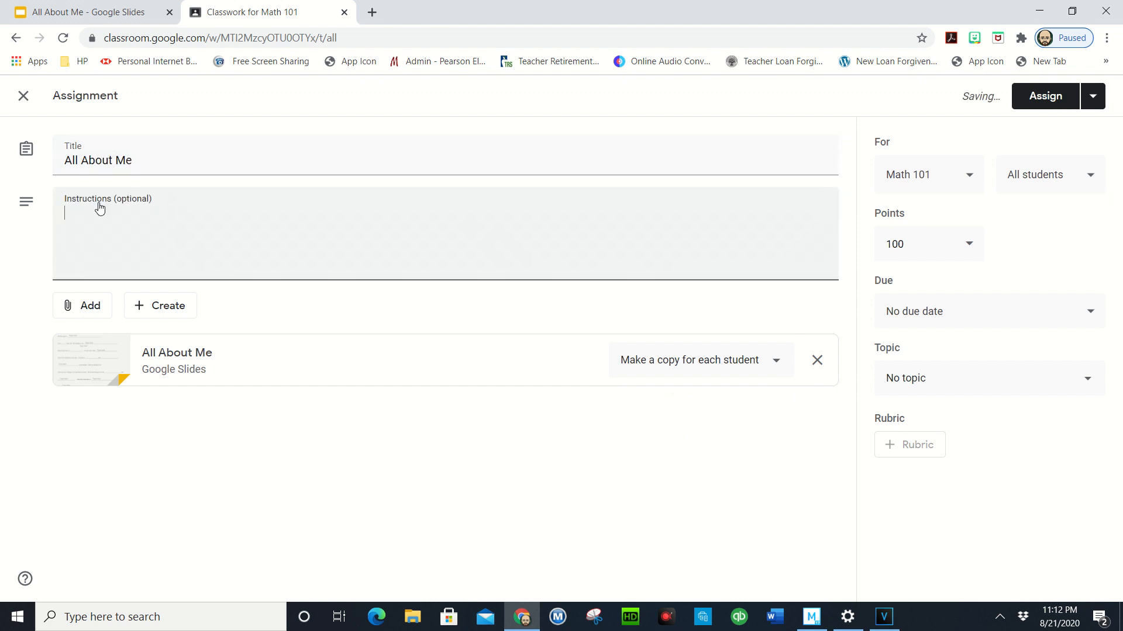
pyautogui.write('Please fill out this sheet titled All About Me.')
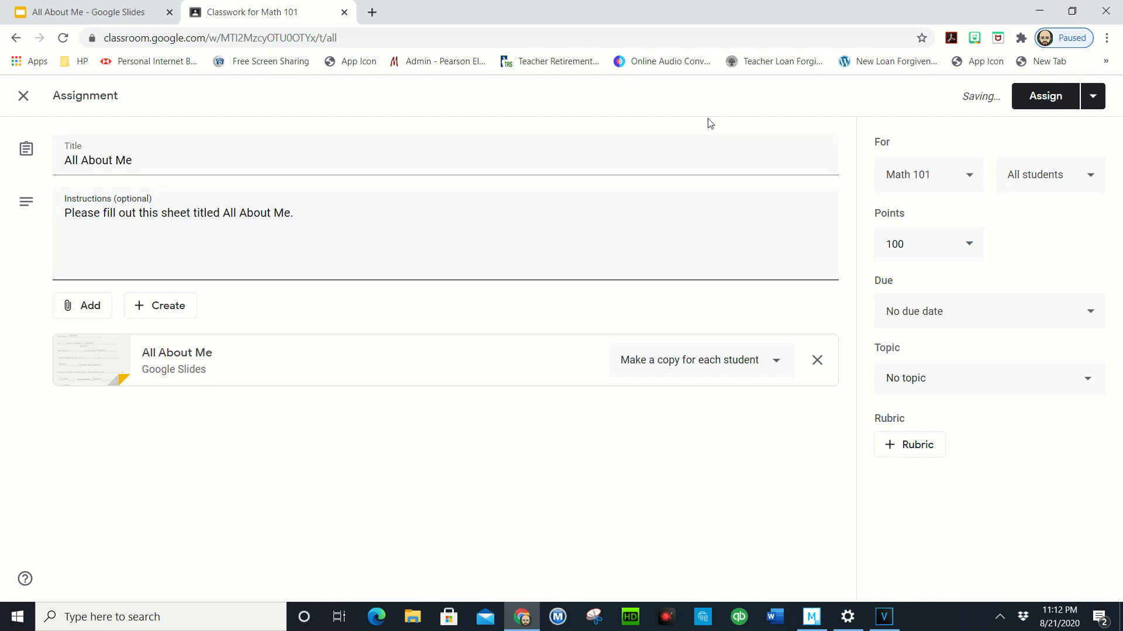
# - Review the scheduling, student and due date options and post the assignment to all Math 101 students without a due date
pyautogui.click(1100, 105)
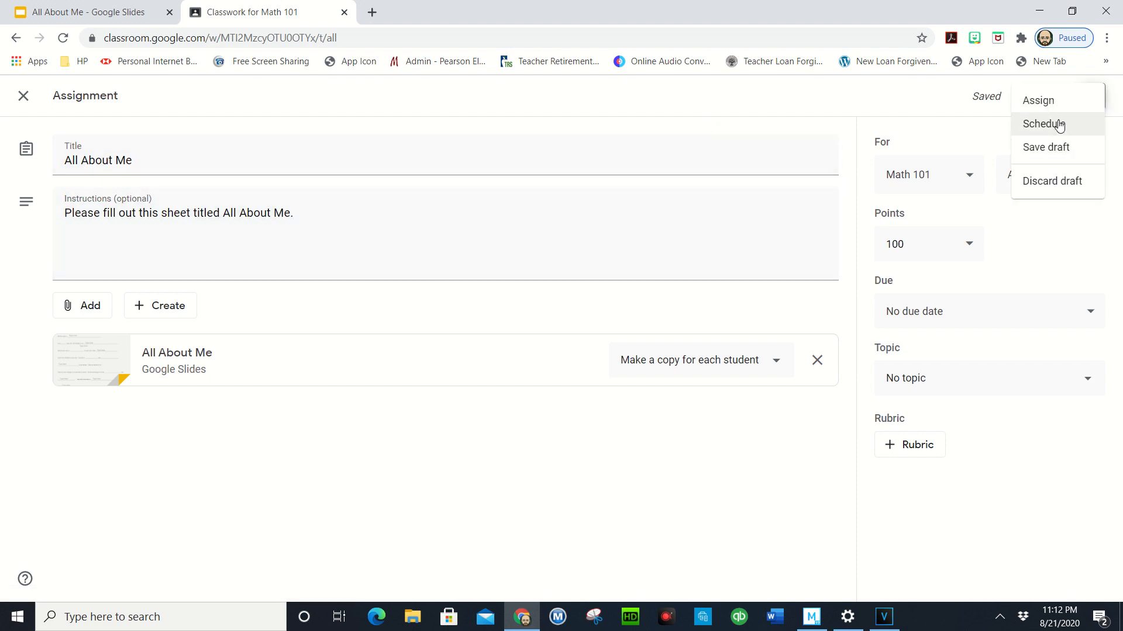
pyautogui.click(923, 140)
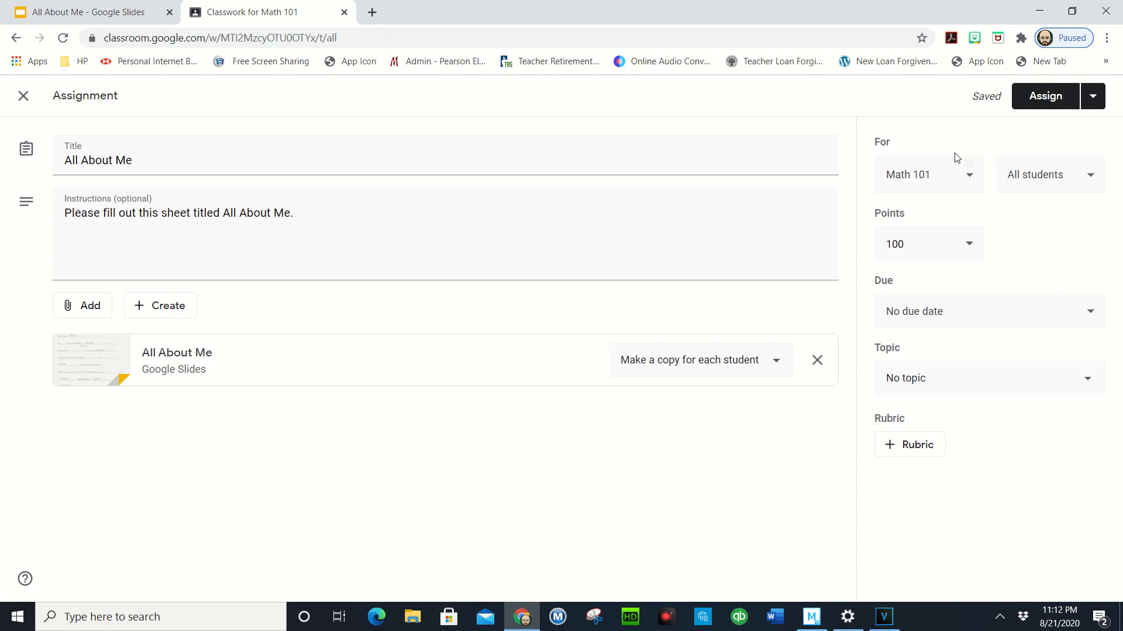
pyautogui.click(1080, 177)
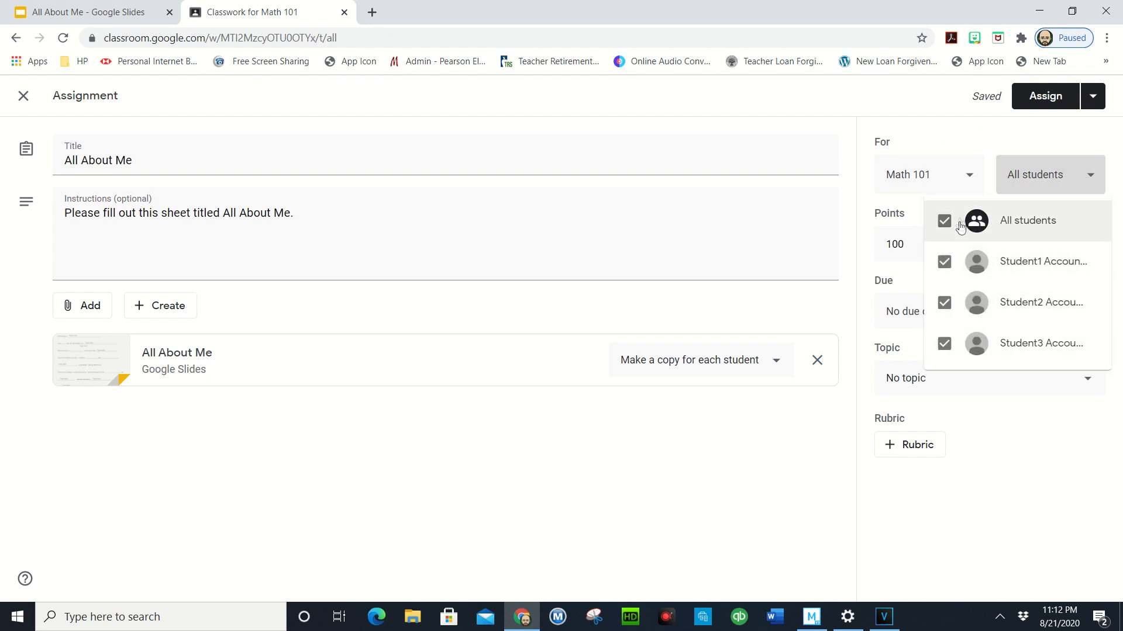
pyautogui.click(948, 144)
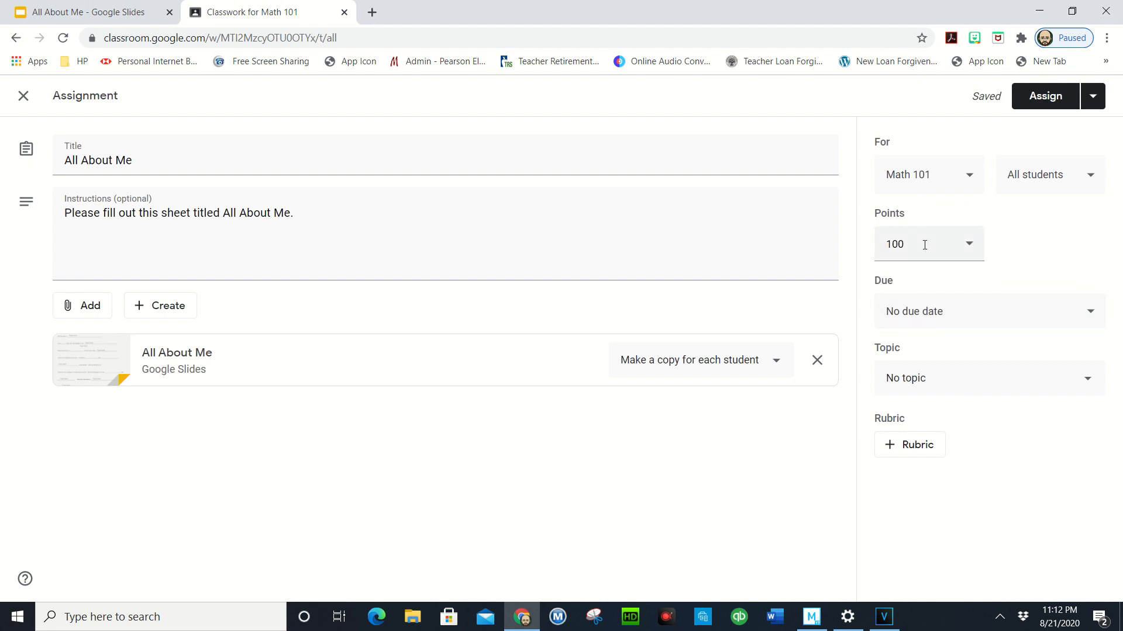
pyautogui.click(934, 313)
pyautogui.click(837, 469)
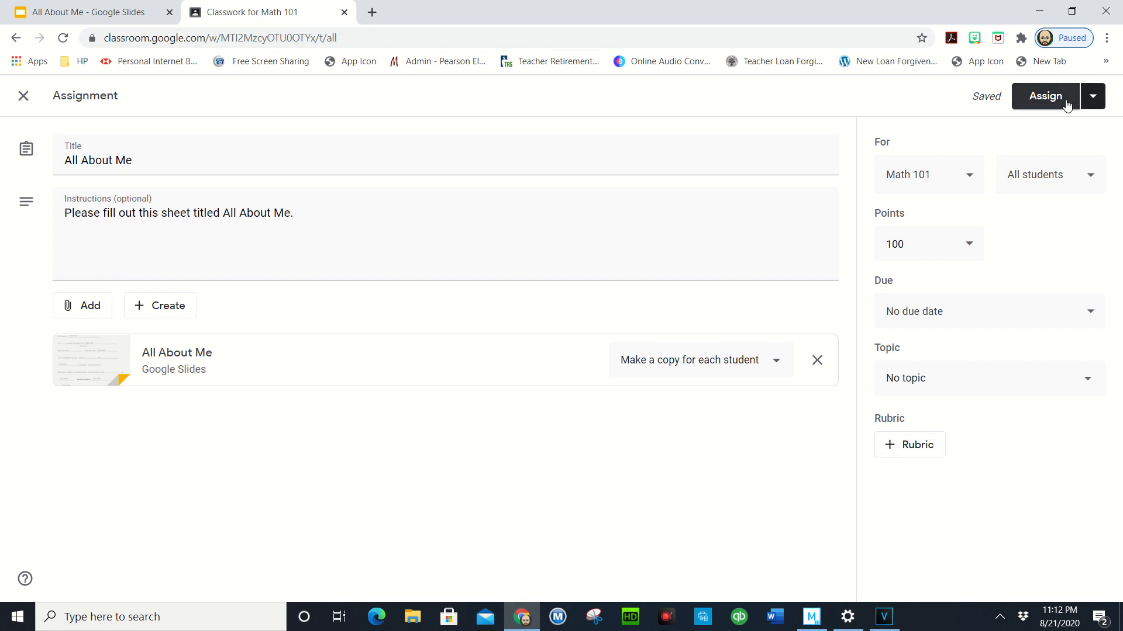
pyautogui.click(1046, 101)
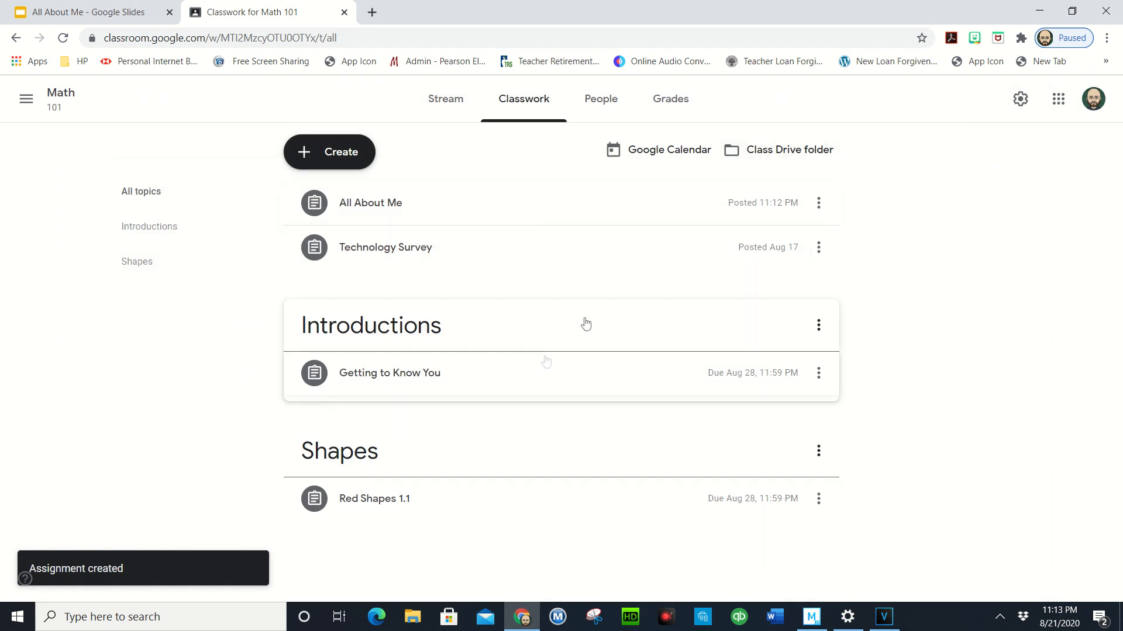
# - Expand the posted All About Me assignment and check its attached presentation
pyautogui.click(483, 211)
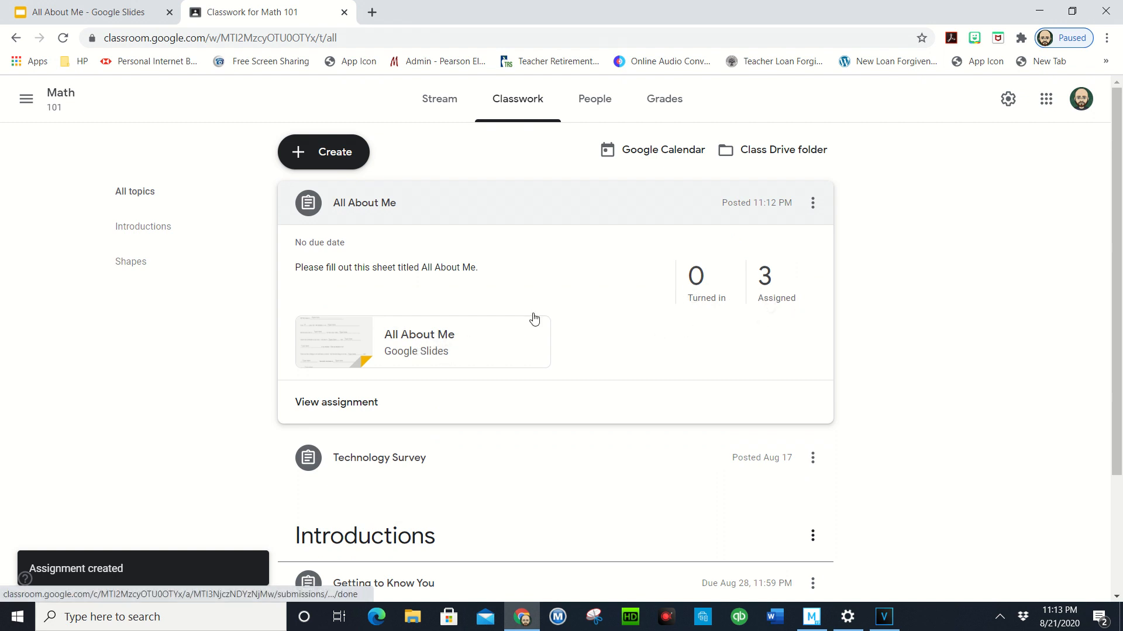
pyautogui.click(414, 350)
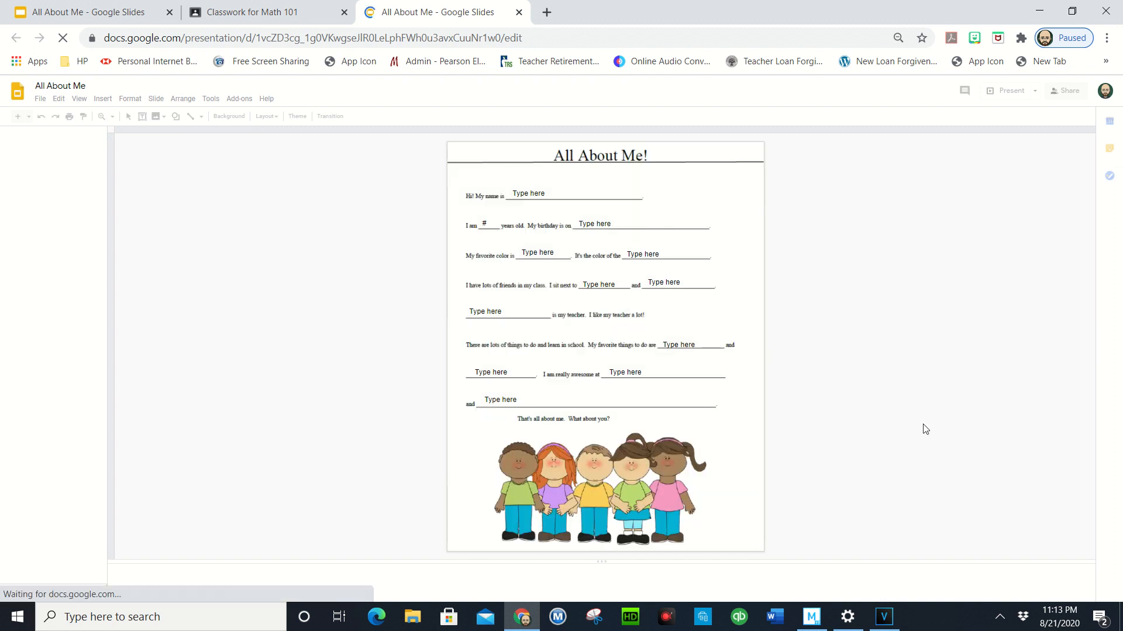
pyautogui.click(518, 12)
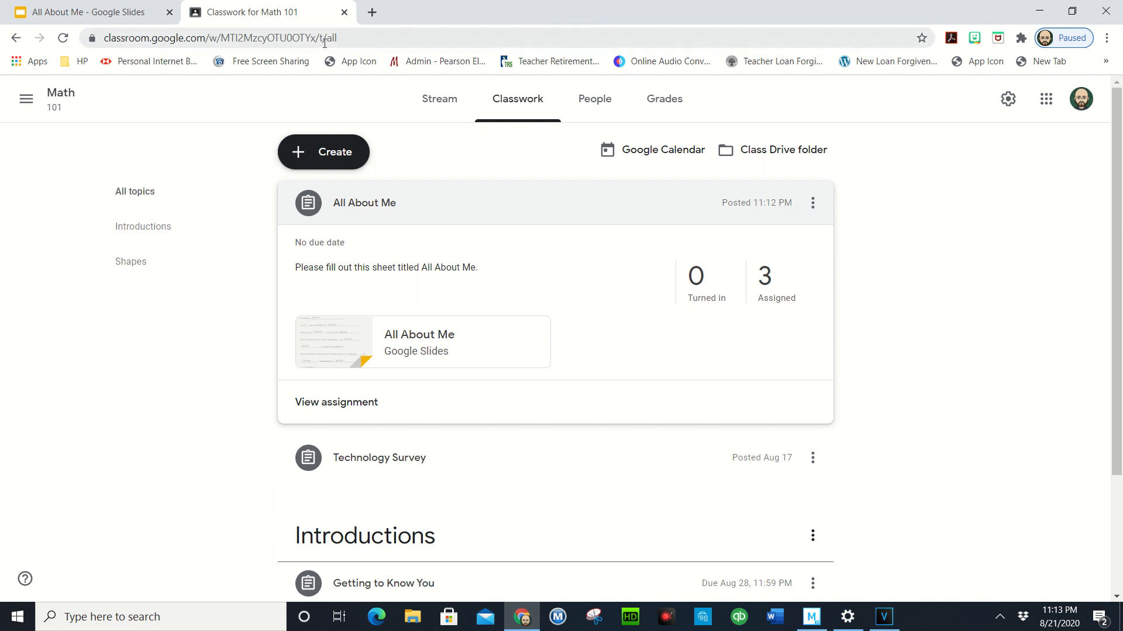
pyautogui.click(884, 618)
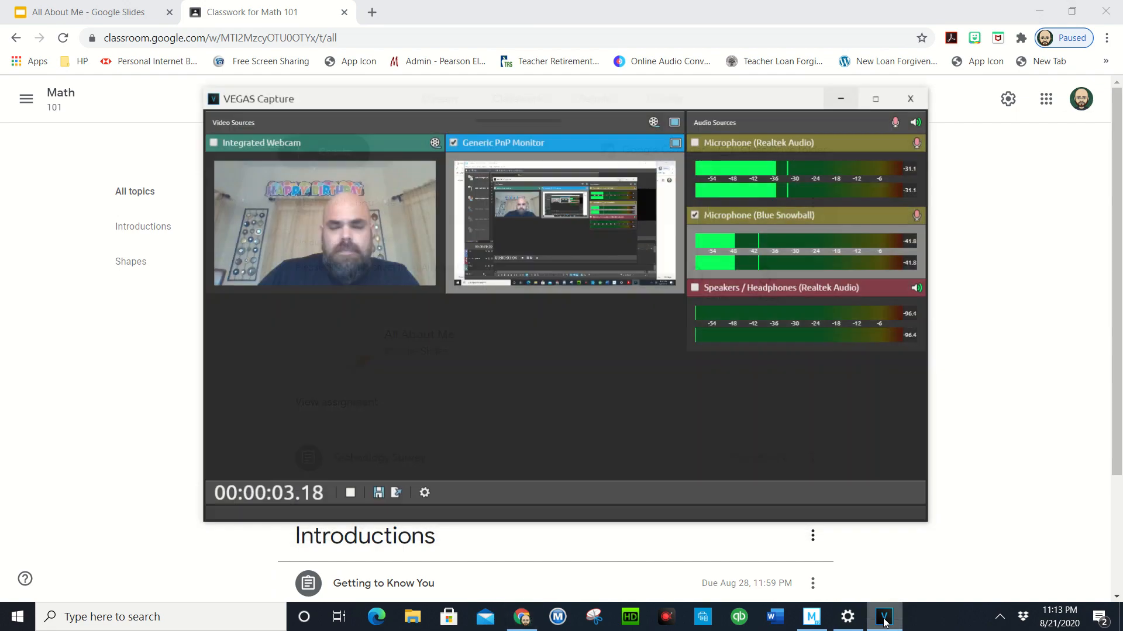